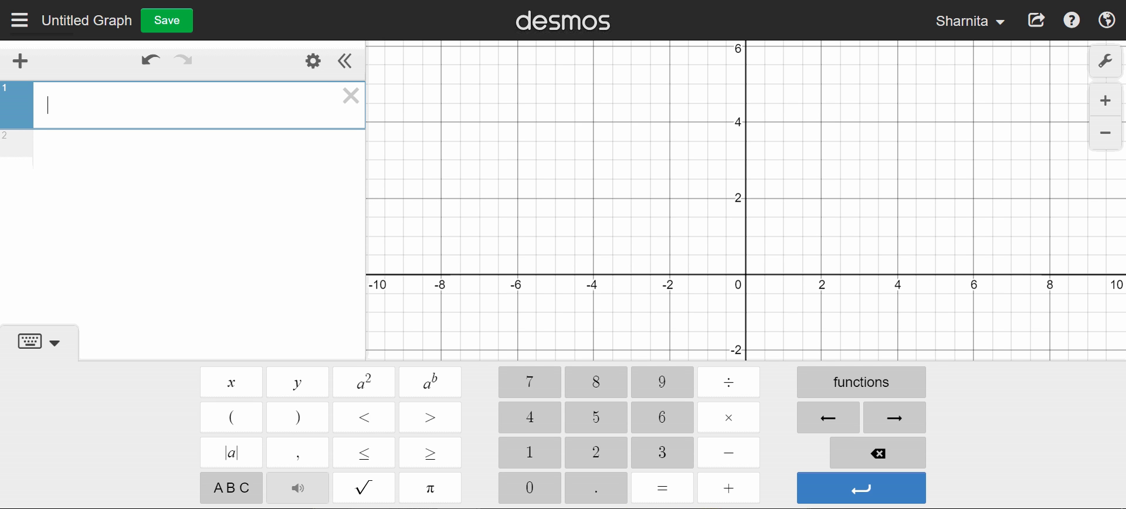
# - Enter √12 as the first expression and 12/x² as the second expression
pyautogui.click(368, 492)
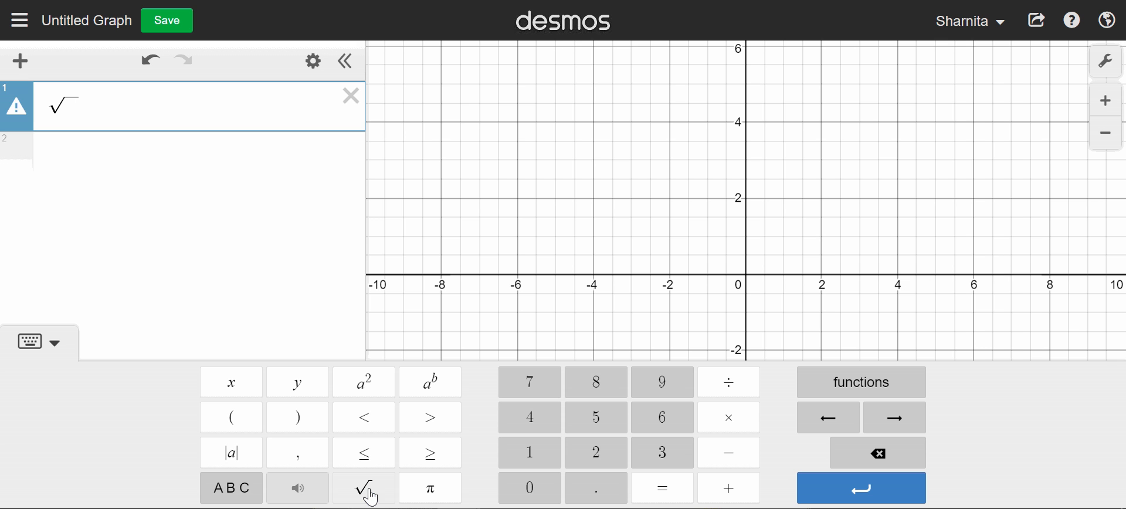
pyautogui.write('12')
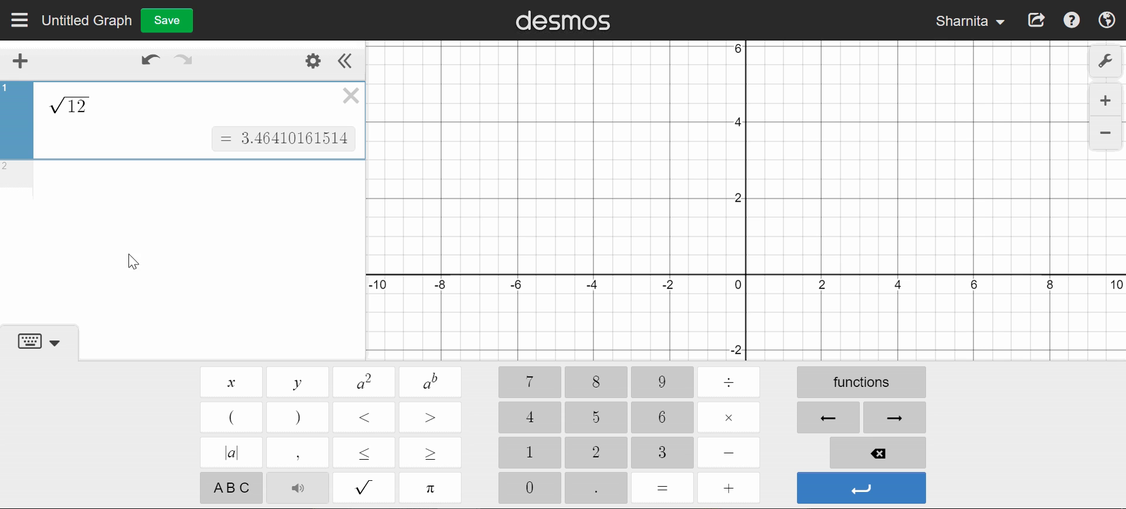
pyautogui.click(82, 181)
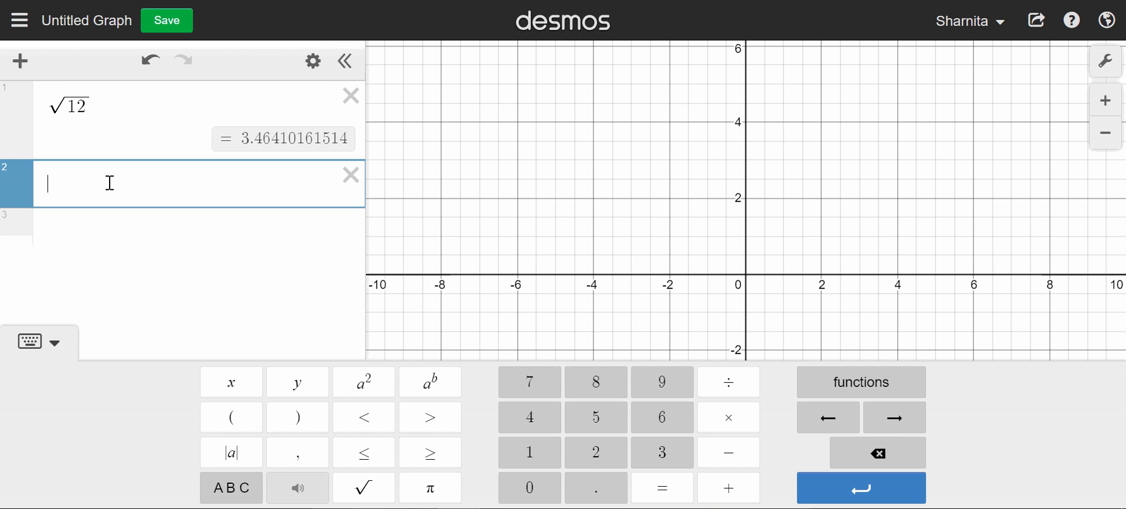
pyautogui.write('12')
pyautogui.click(729, 387)
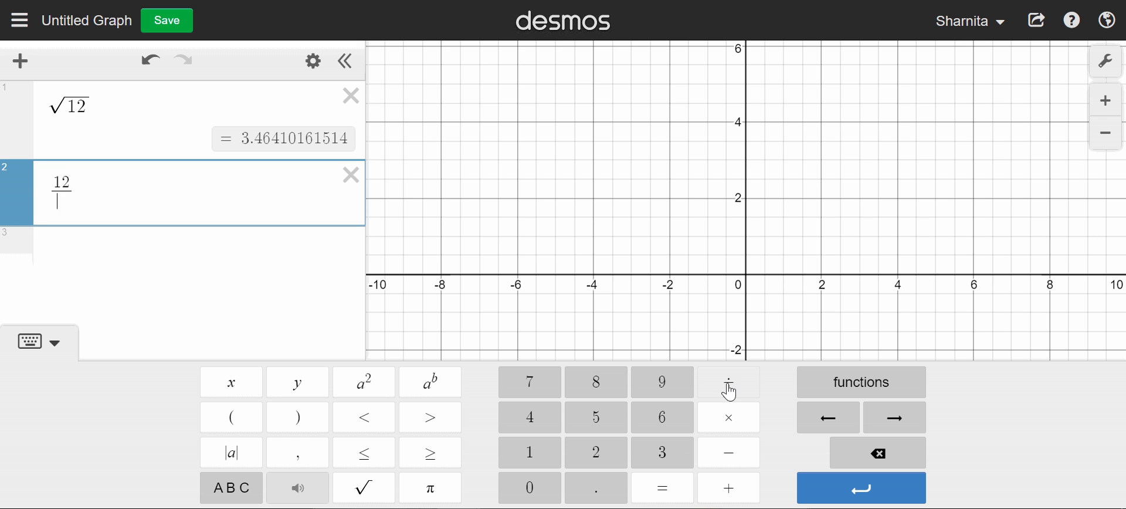
pyautogui.write('x')
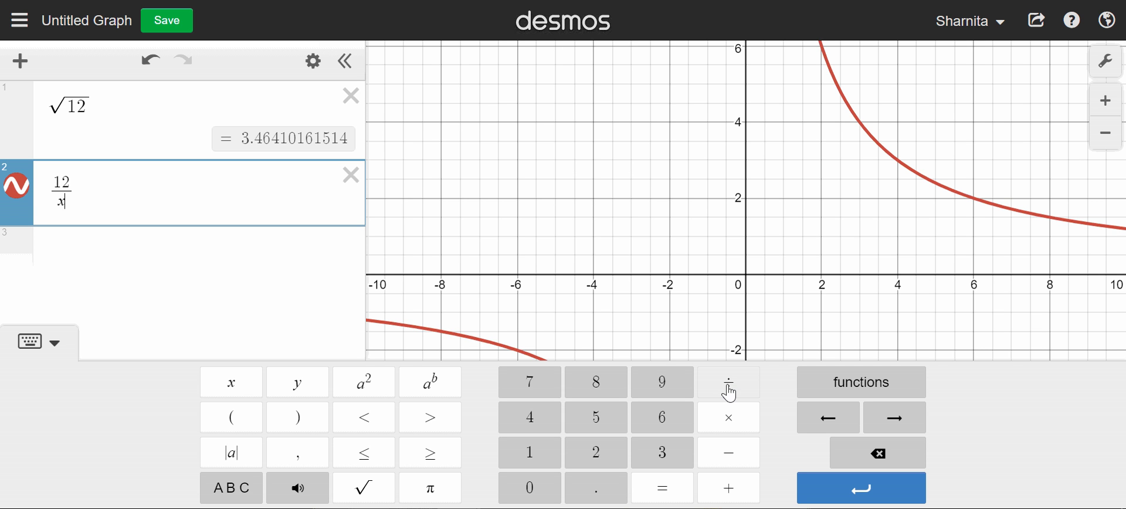
pyautogui.click(341, 396)
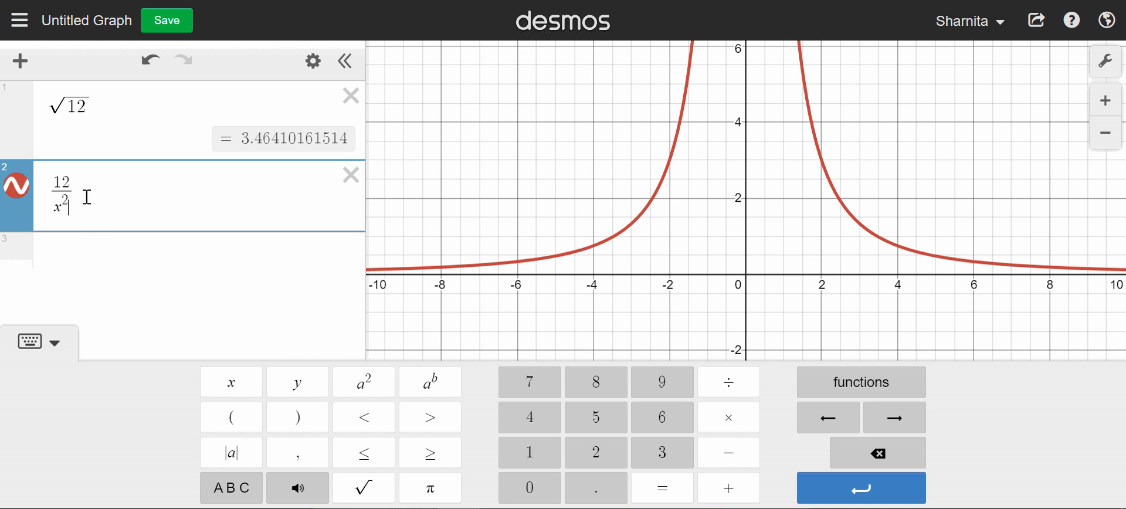
# - Convert the 12/x² expression to a table and extend its x column with the values 3 through 10
pyautogui.click(313, 67)
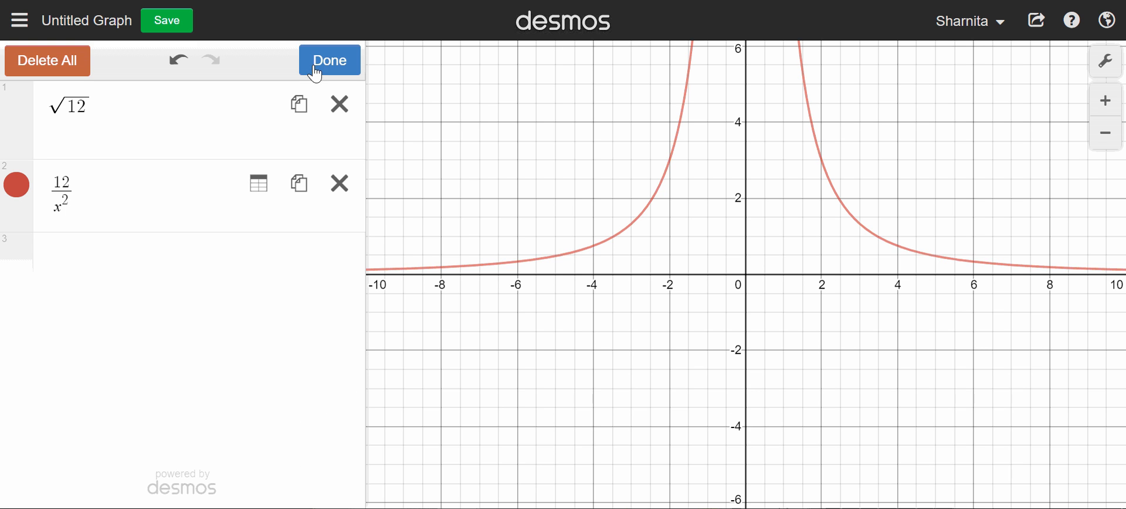
pyautogui.click(264, 196)
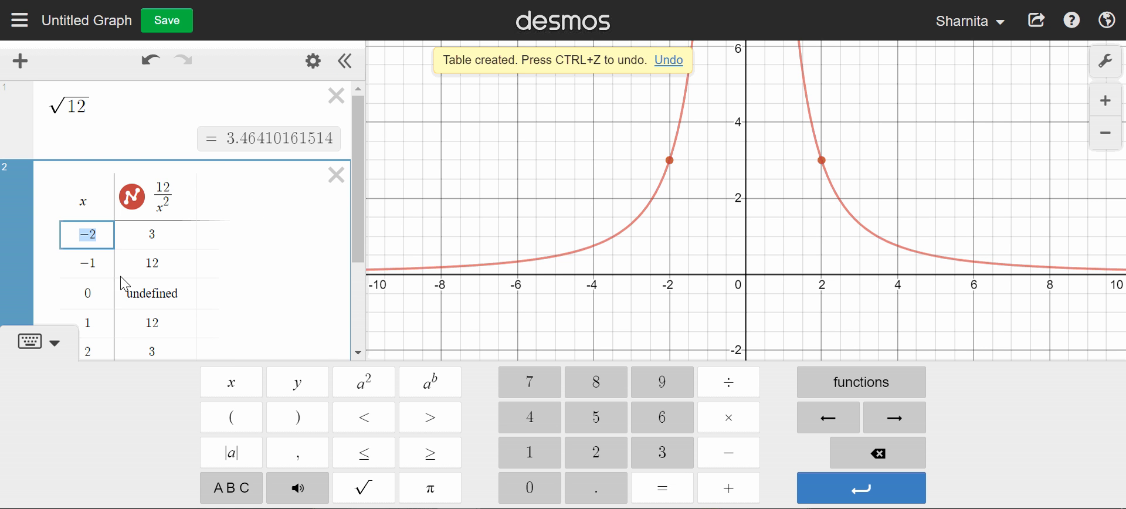
pyautogui.scroll(-2, 167, 258)
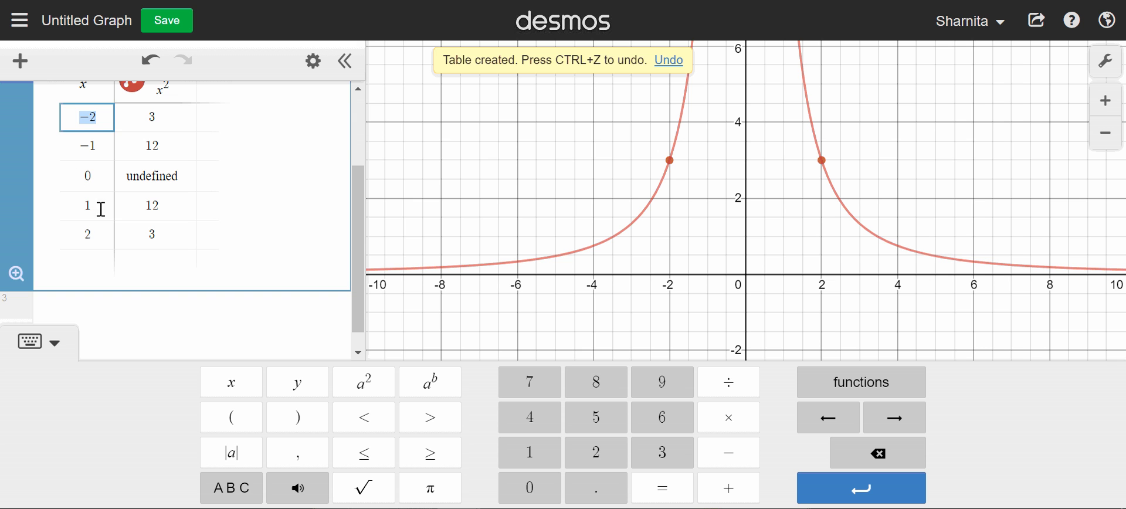
pyautogui.click(92, 262)
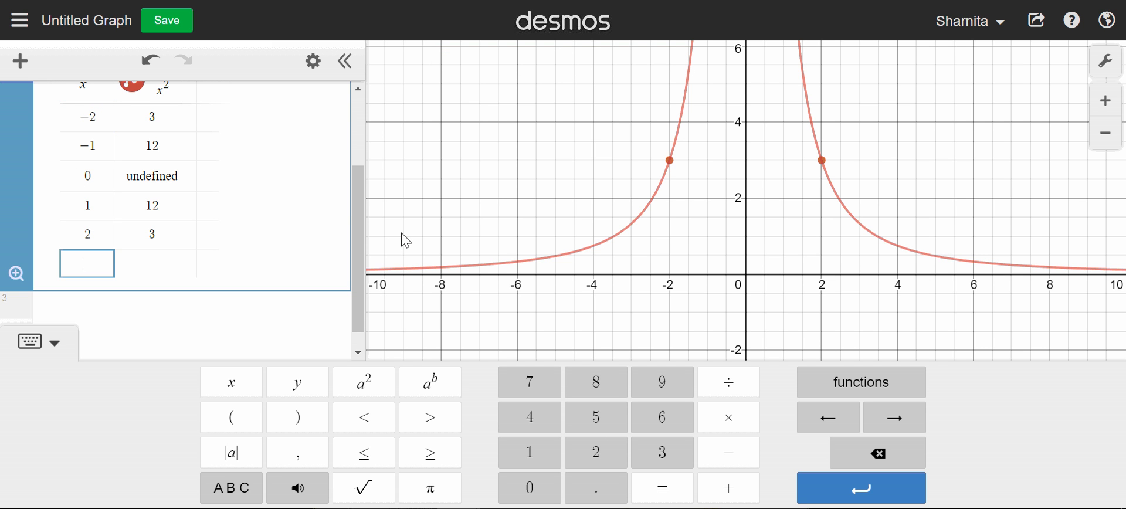
pyautogui.write('3')
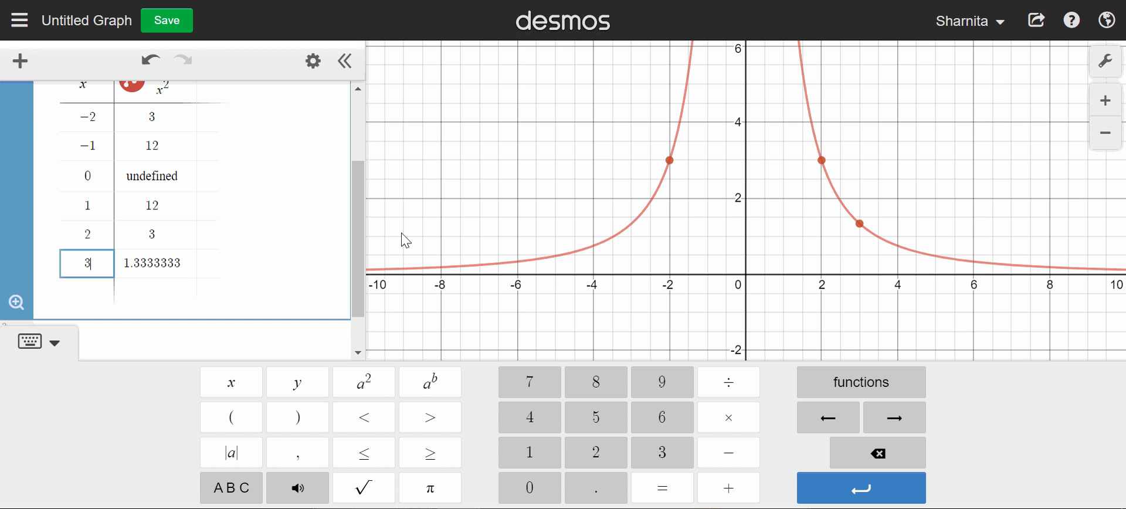
pyautogui.press('Return')
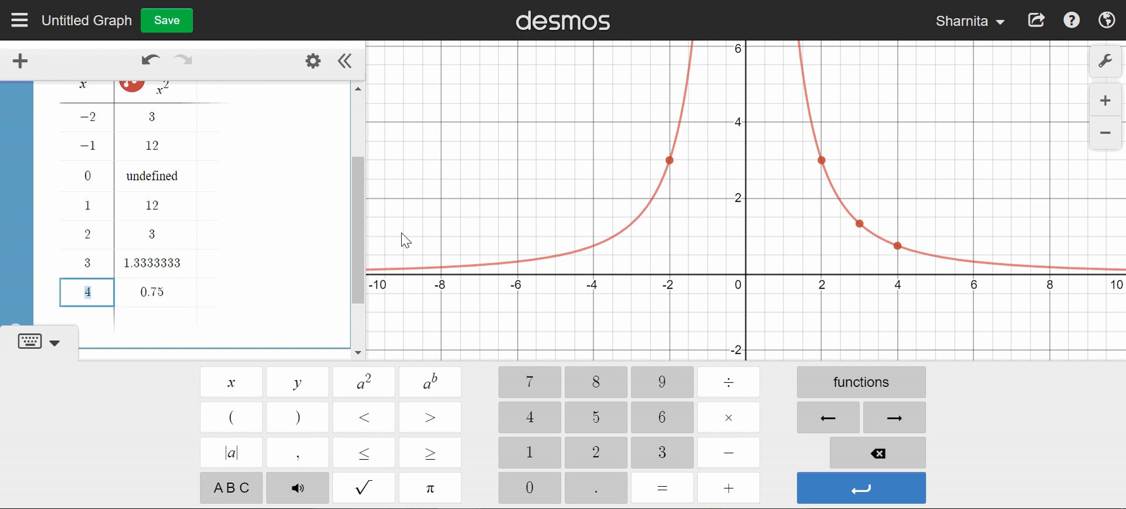
pyautogui.press('Return')
pyautogui.press('Return')
pyautogui.press('Return')
pyautogui.press('Return')
pyautogui.press('Return')
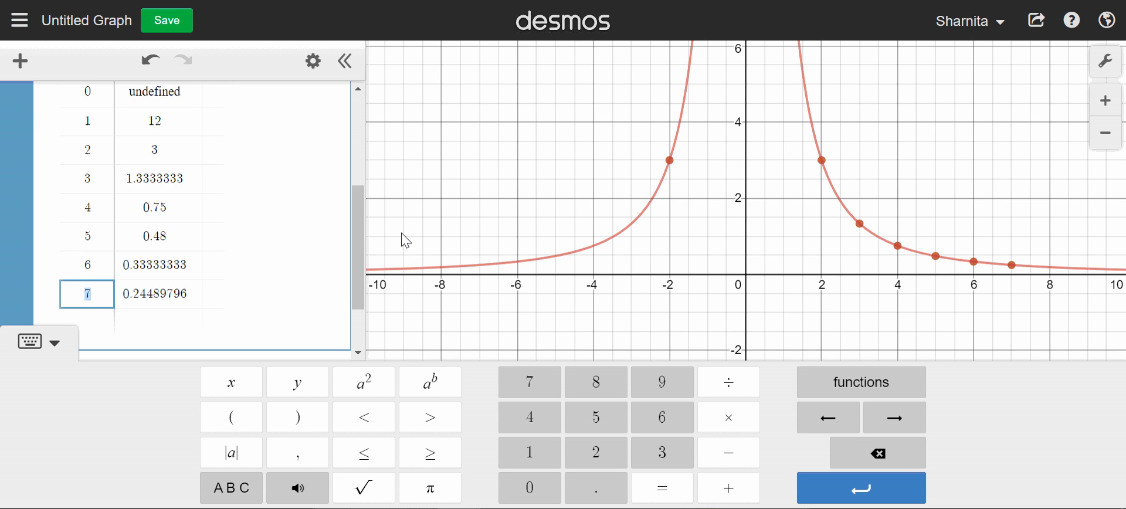
pyautogui.press('Return')
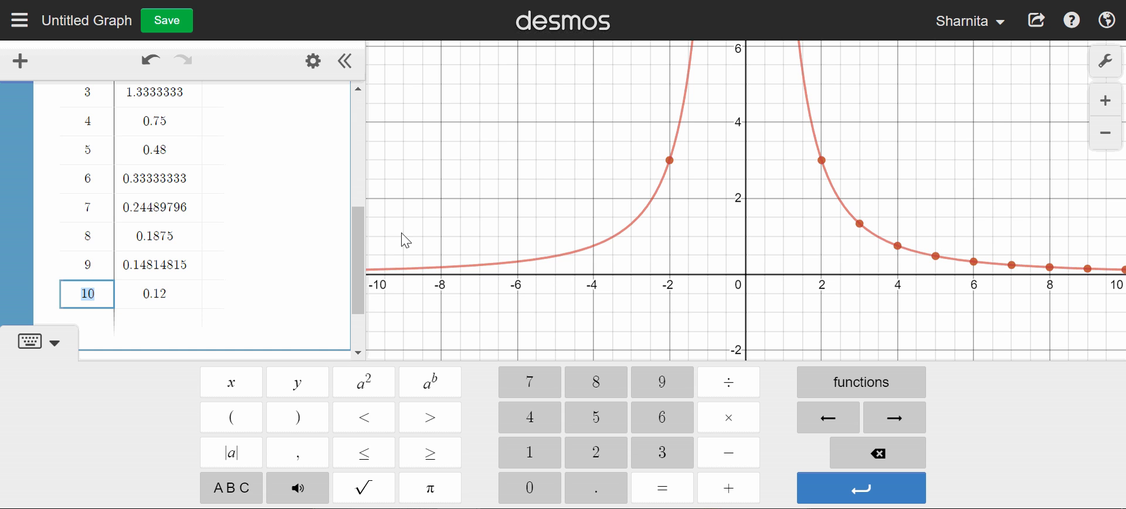
# - Examine the 12/x² table for whole-number results to identify a perfect-square factor of 12
pyautogui.scroll(1, 404, 240)
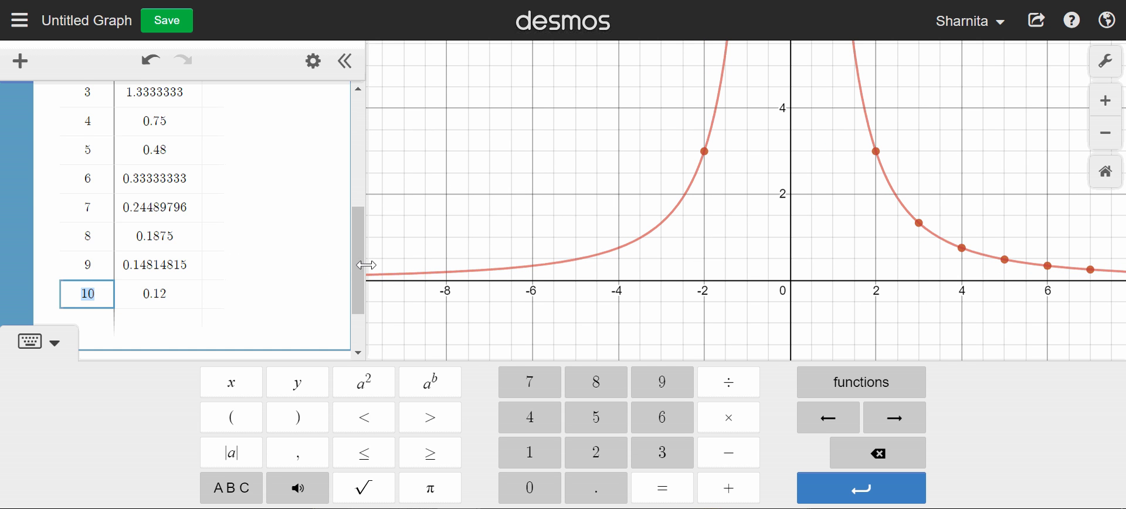
pyautogui.moveTo(359, 267); pyautogui.dragTo(326, 186)
pyautogui.scroll(-1, 332, 194)
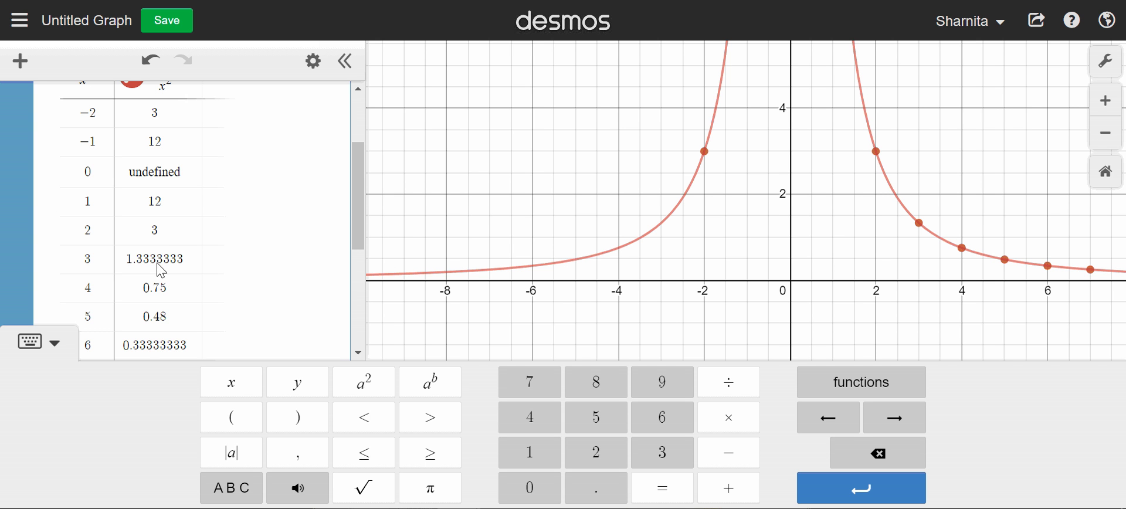
pyautogui.moveTo(357, 188); pyautogui.dragTo(355, 227)
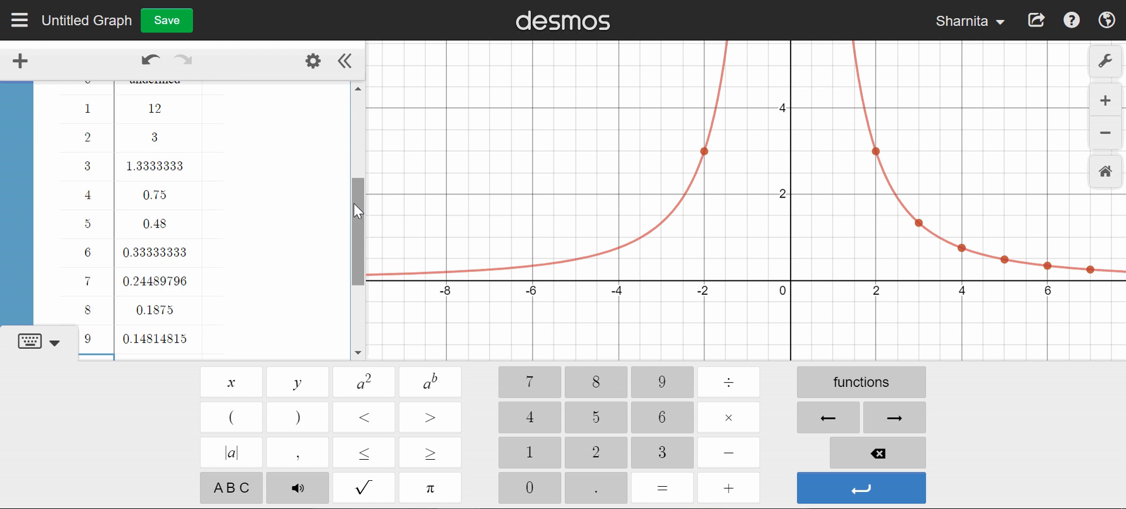
pyautogui.moveTo(355, 209); pyautogui.dragTo(346, 184)
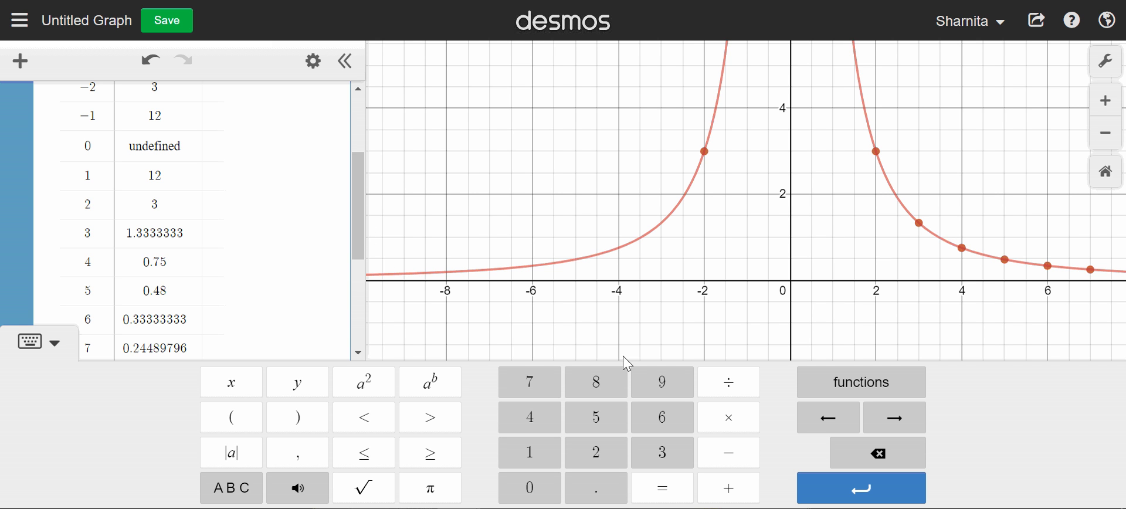
# - Switch to the whiteboard program and handwrite √12 with its simplified form 2√3 below it
pyautogui.click(587, 508)
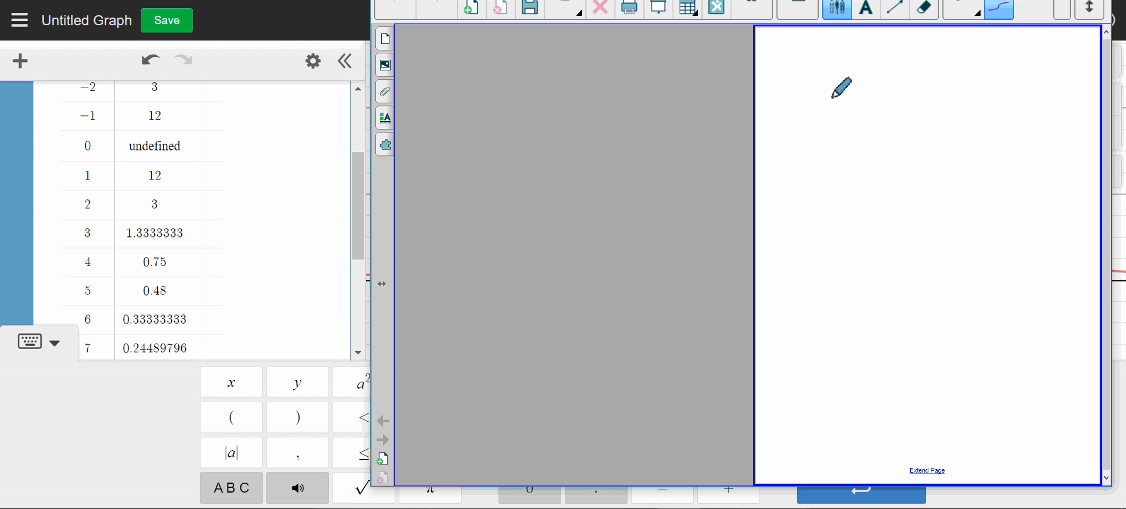
pyautogui.moveTo(782, 106)
pyautogui.mouseDown()
pyautogui.moveTo(829, 123)
pyautogui.moveTo(908, 76)
pyautogui.mouseUp()
pyautogui.moveTo(860, 101)
pyautogui.mouseDown()
pyautogui.moveTo(862, 122)
pyautogui.moveTo(909, 126)
pyautogui.mouseUp()
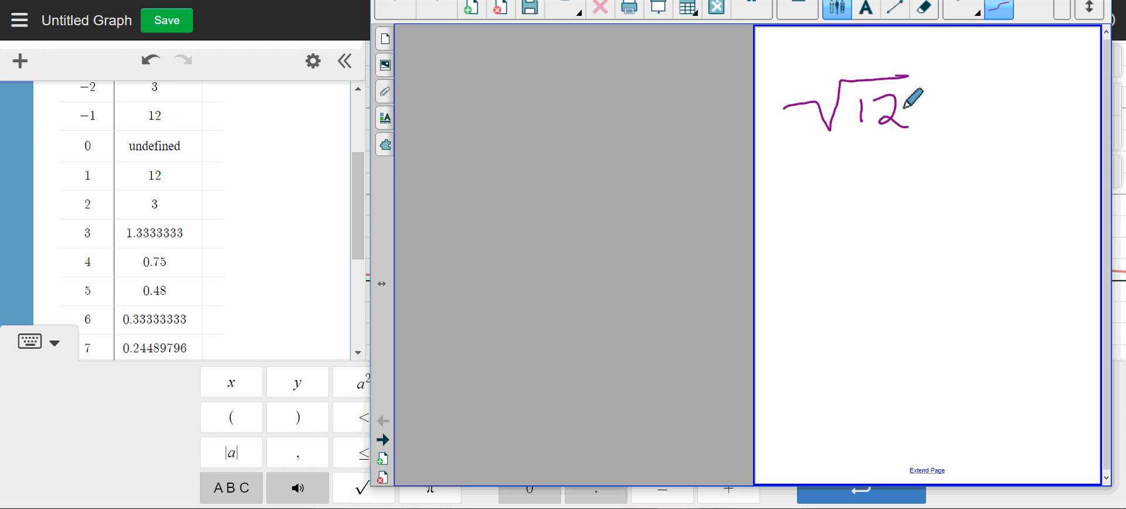
pyautogui.moveTo(806, 191)
pyautogui.mouseDown()
pyautogui.moveTo(807, 221)
pyautogui.moveTo(836, 222)
pyautogui.moveTo(869, 184)
pyautogui.moveTo(915, 175)
pyautogui.moveTo(892, 227)
pyautogui.mouseUp()
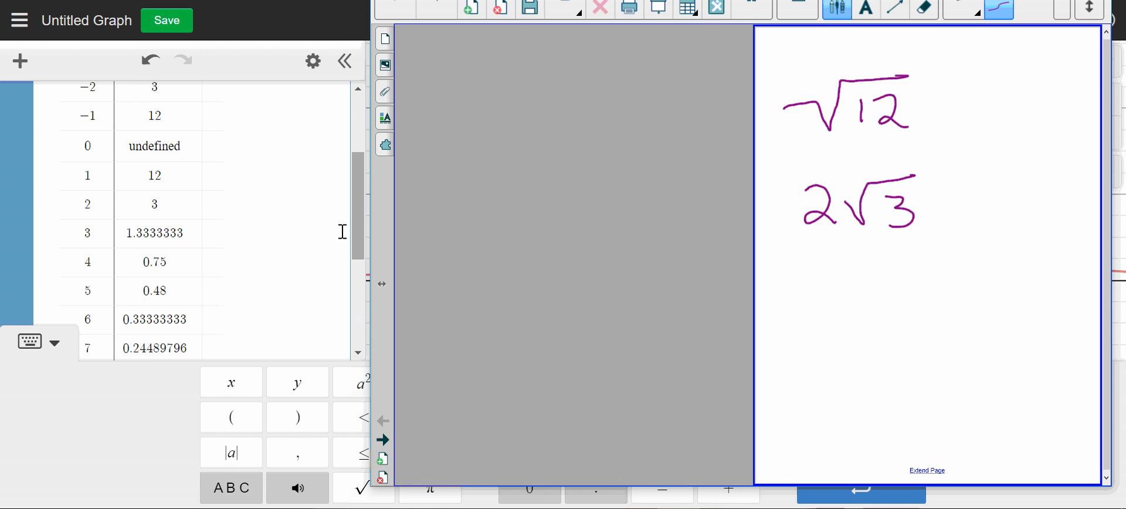
# - Return to Desmos and delete both the 12/x² table and the √12 expression
pyautogui.click(329, 244)
pyautogui.scroll(3, 354, 197)
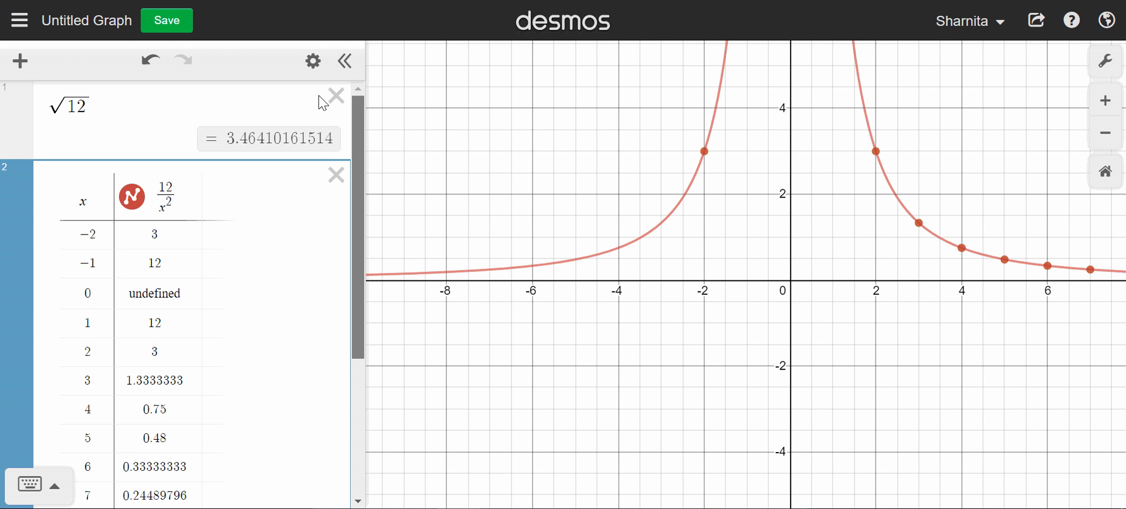
pyautogui.click(336, 174)
pyautogui.click(350, 97)
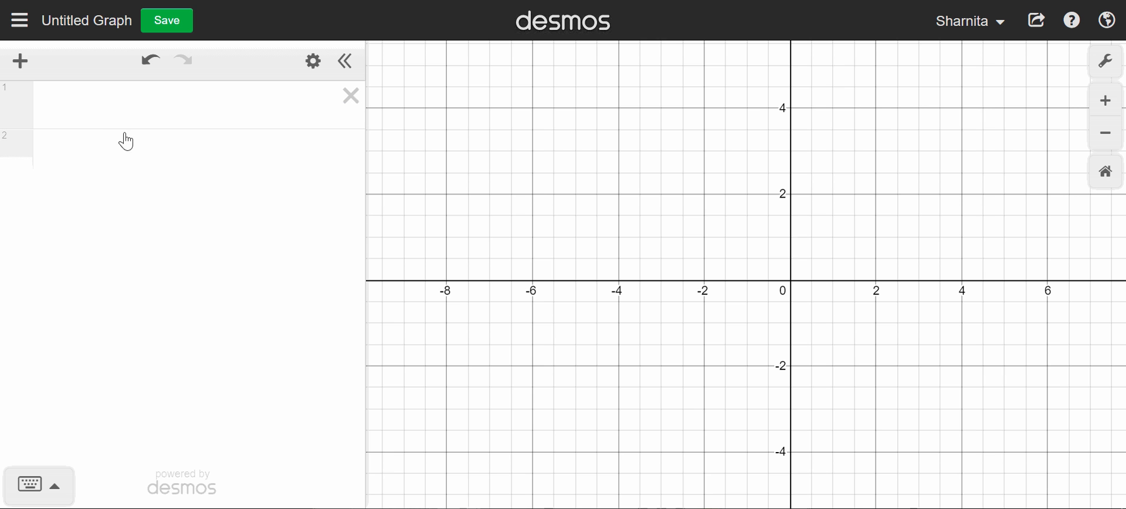
# - Enter √96 in the empty first expression line
pyautogui.click(109, 108)
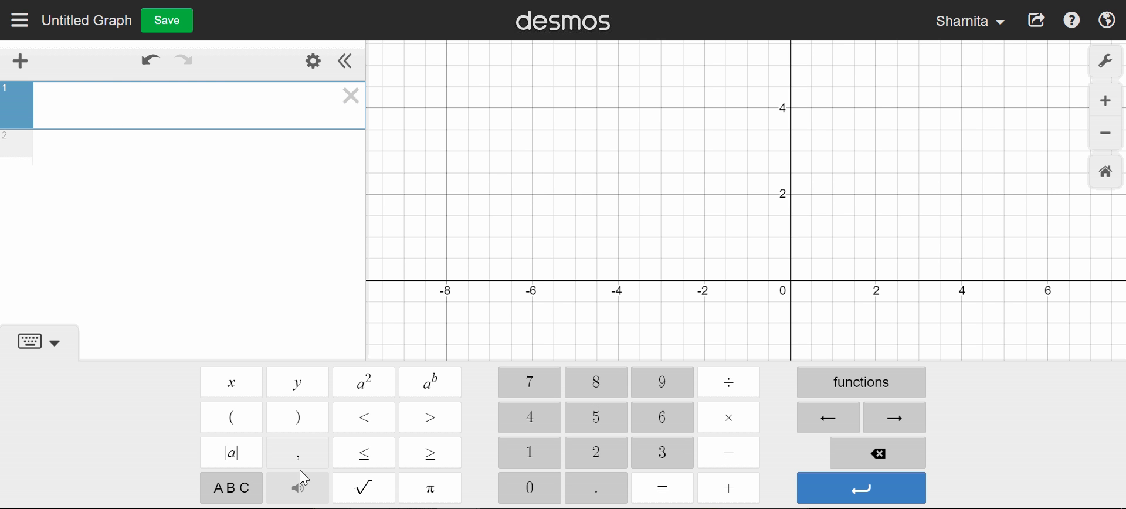
pyautogui.click(378, 491)
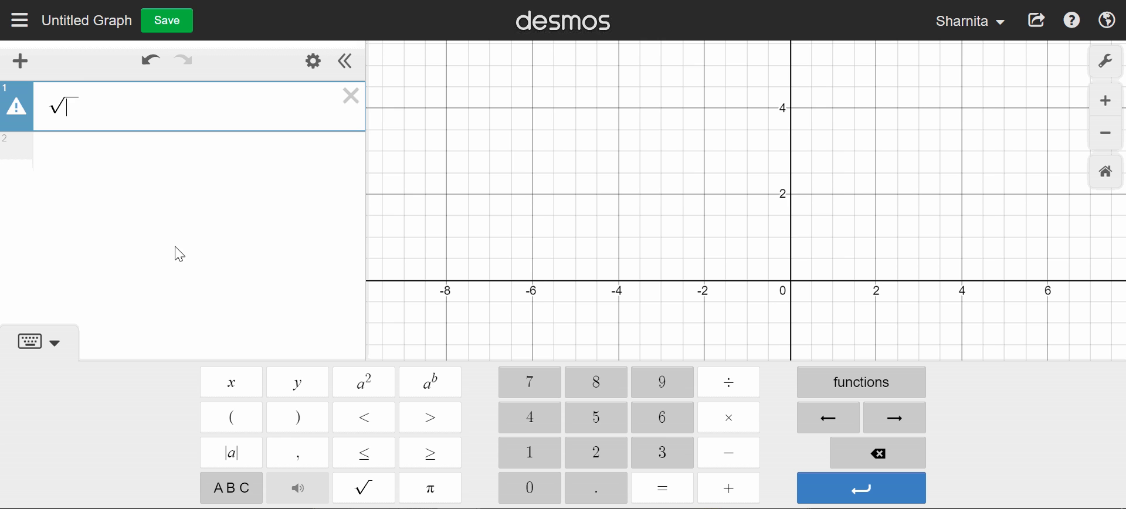
pyautogui.click(661, 384)
pyautogui.click(666, 419)
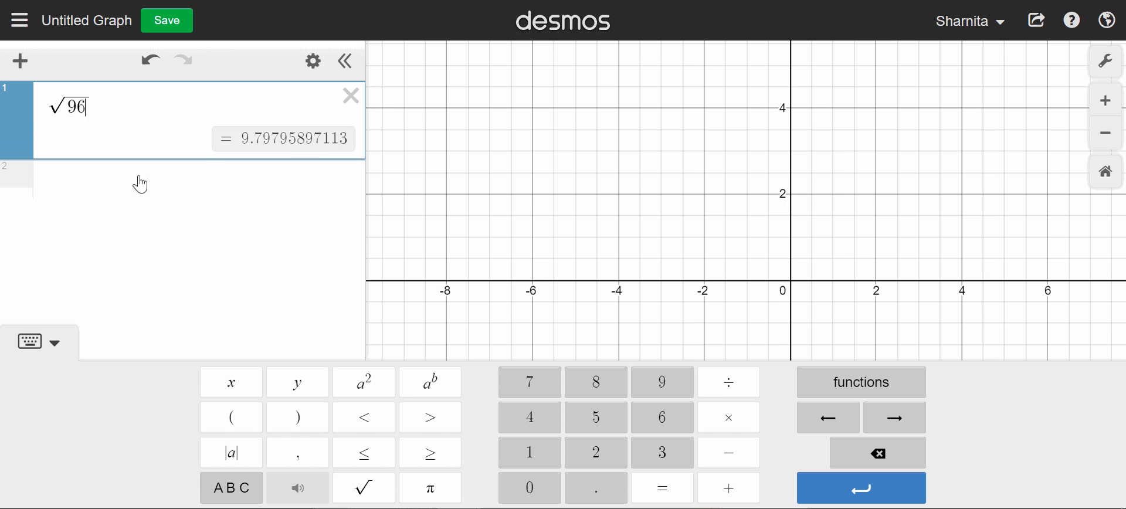
# - Enter 96/x² as the second expression
pyautogui.click(63, 176)
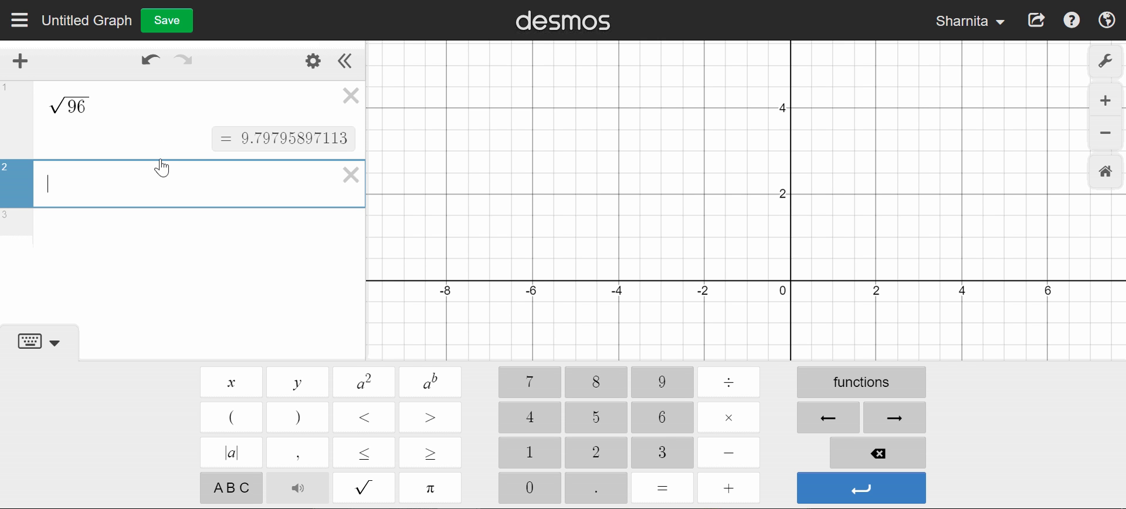
pyautogui.click(661, 390)
pyautogui.click(674, 415)
pyautogui.click(740, 395)
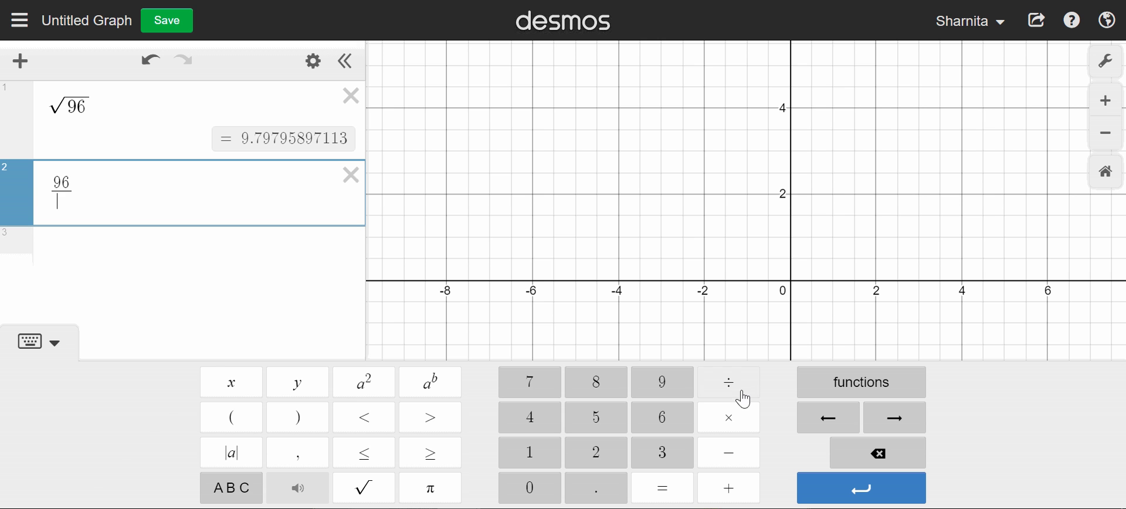
pyautogui.click(238, 392)
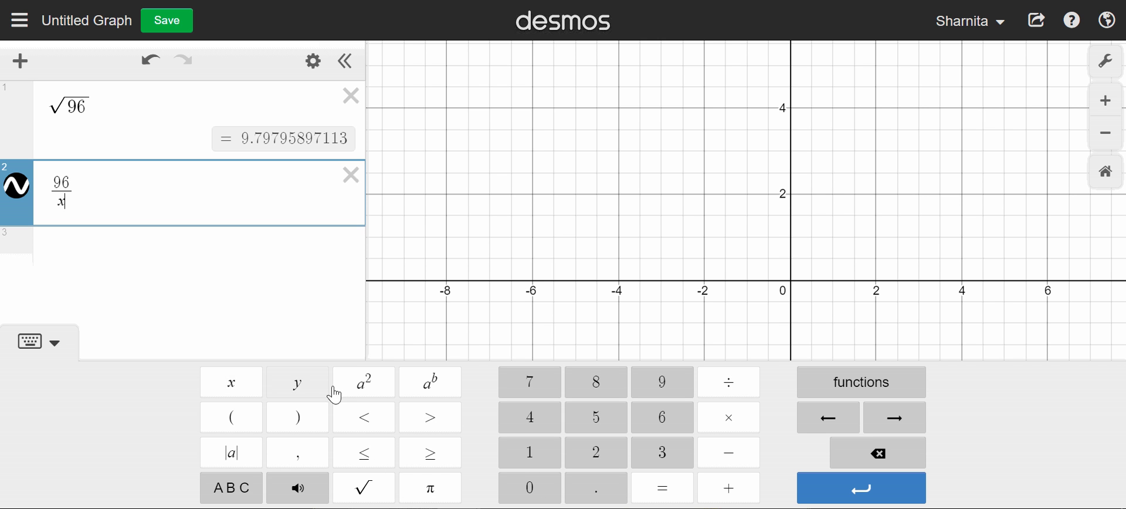
pyautogui.click(364, 382)
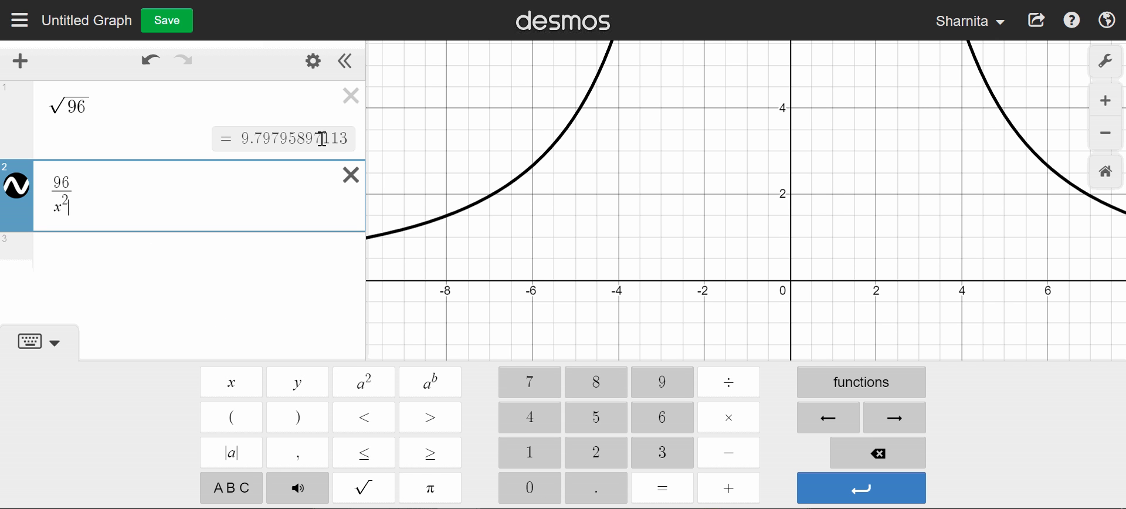
# - Convert the 96/x² expression into a table and extend its x column with the whole numbers 3 through 15
pyautogui.click(315, 66)
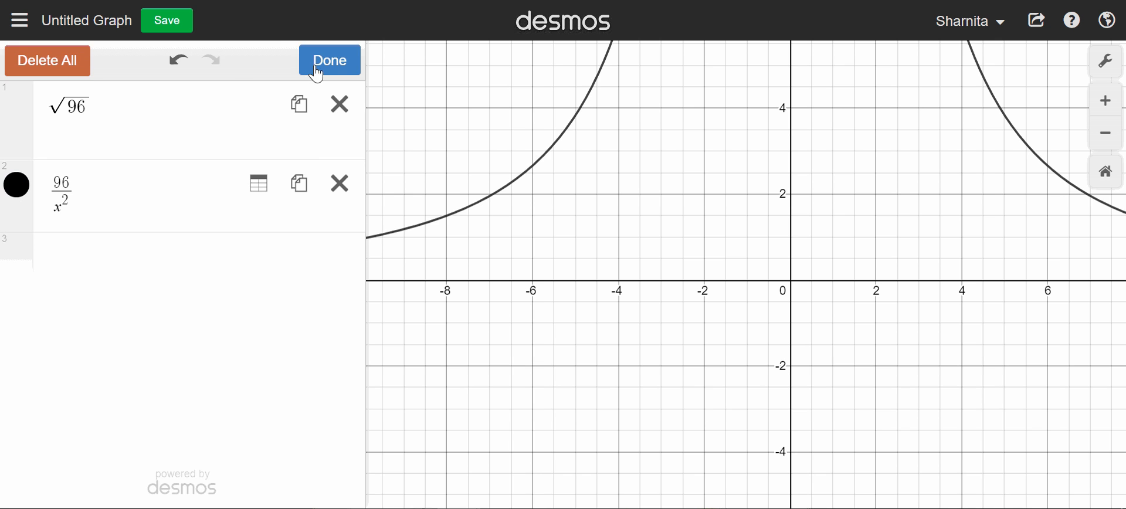
pyautogui.click(256, 199)
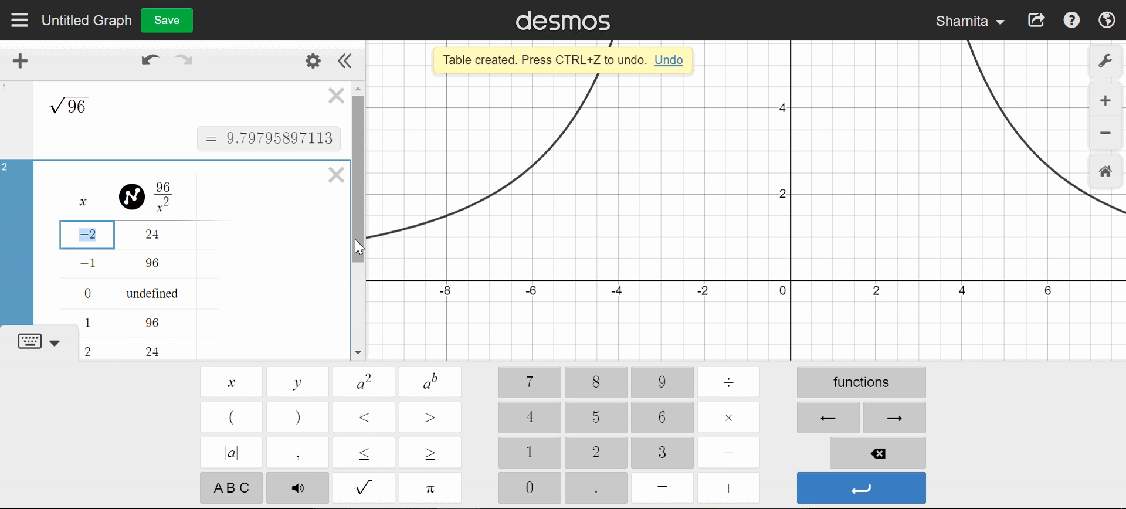
pyautogui.moveTo(354, 238); pyautogui.dragTo(347, 294)
pyautogui.click(98, 281)
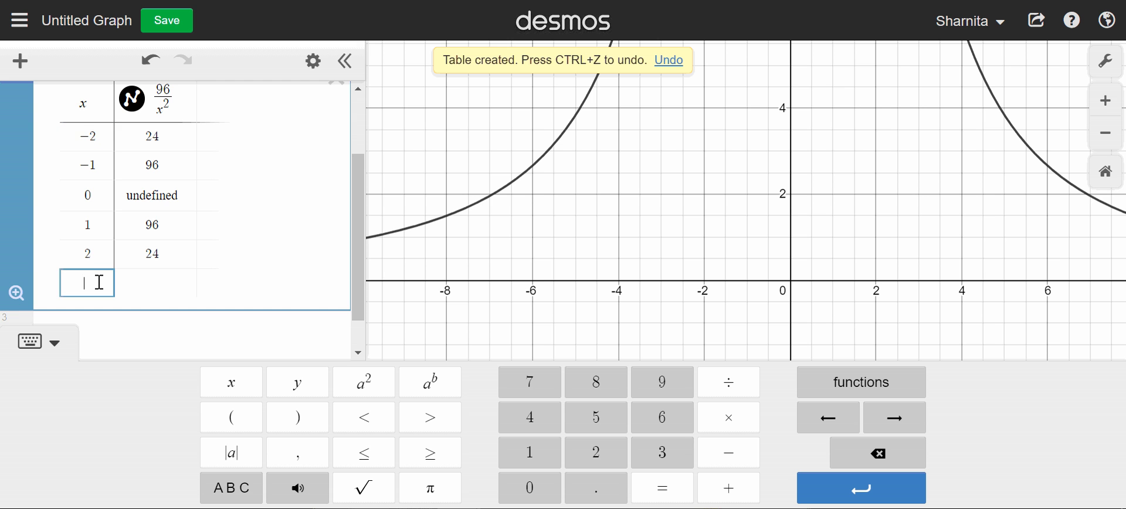
pyautogui.write('3')
pyautogui.press('Return')
pyautogui.press('Return')
pyautogui.press('Return')
pyautogui.press('Return')
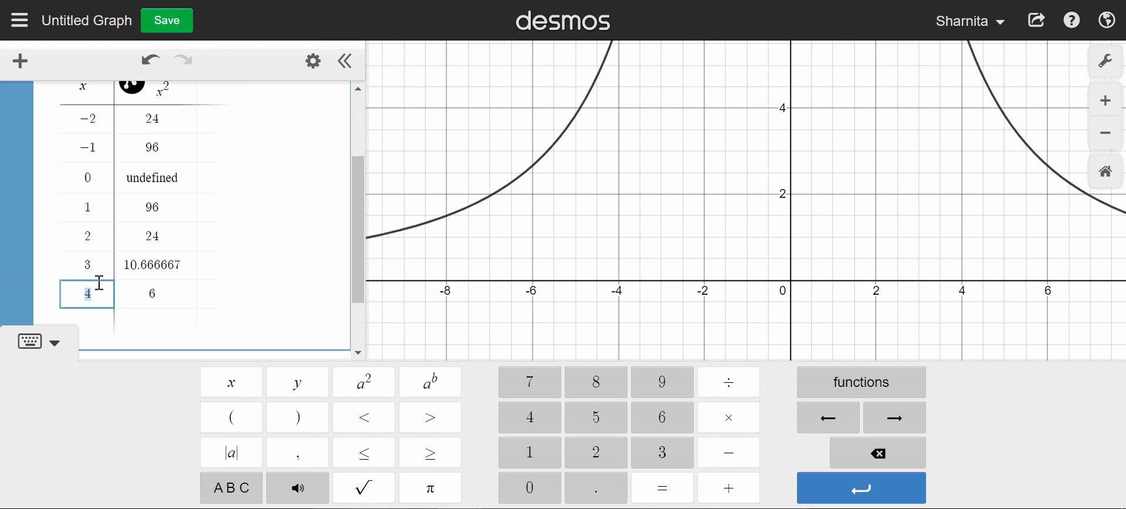
pyautogui.press('Return')
pyautogui.press('Return')
pyautogui.press('Return')
pyautogui.press('Return')
pyautogui.press('Return')
pyautogui.press('Return')
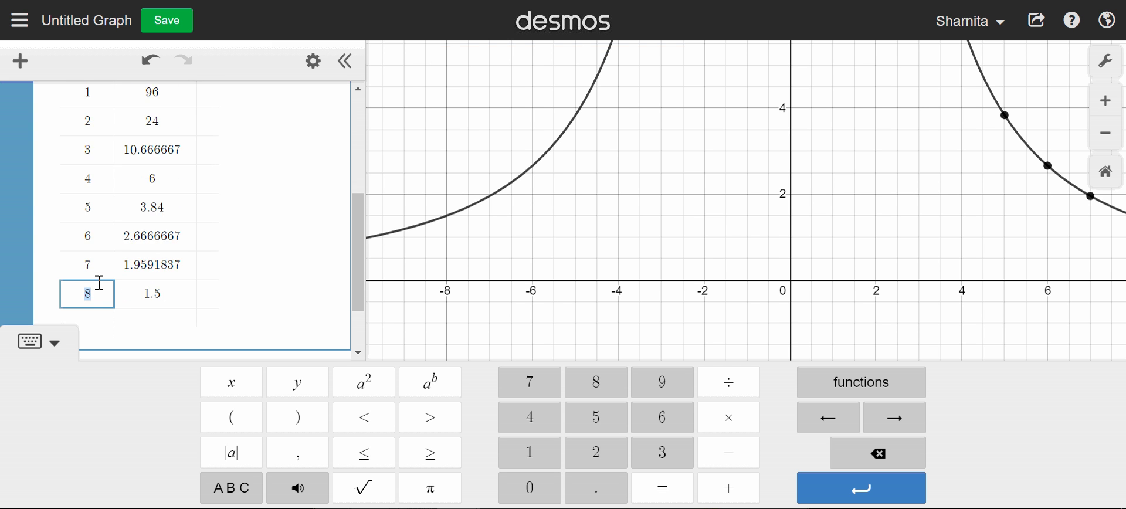
pyautogui.press('Return')
pyautogui.press('Return')
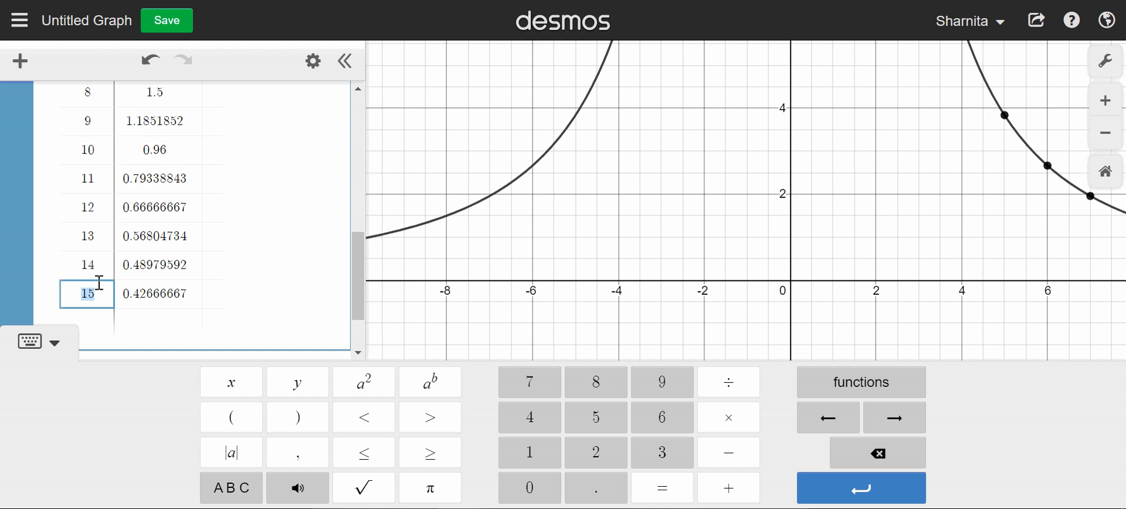
# - Examine the 96/x² table for the largest whole-number x that gives a whole-number quotient
pyautogui.scroll(10, 121, 299)
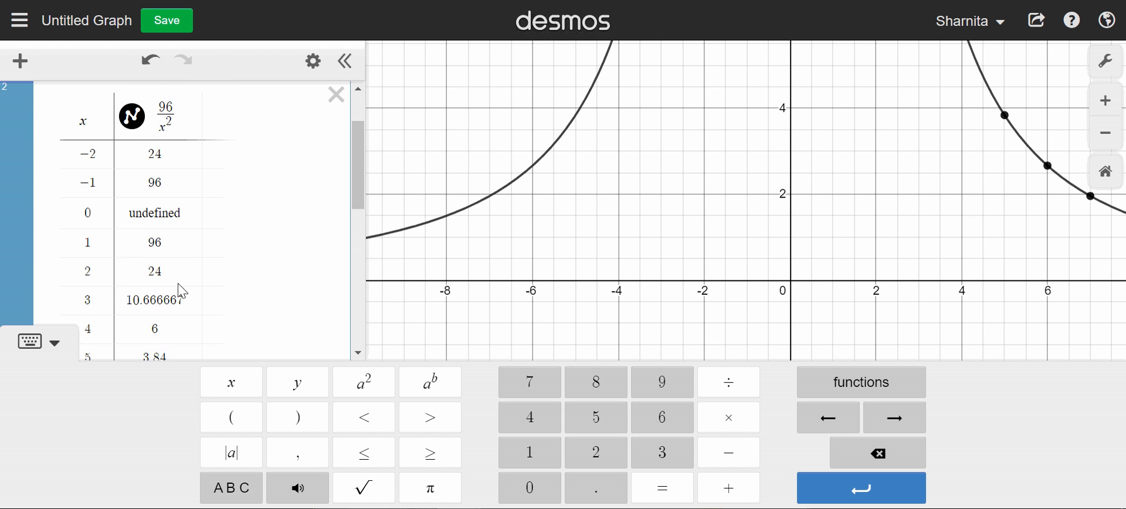
pyautogui.scroll(-2, 173, 215)
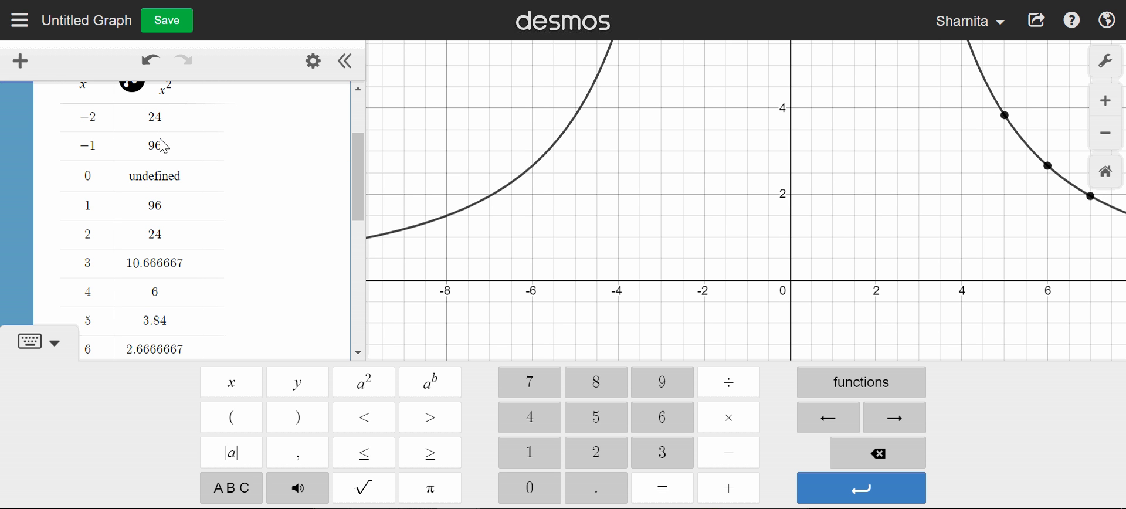
pyautogui.scroll(-3, 169, 240)
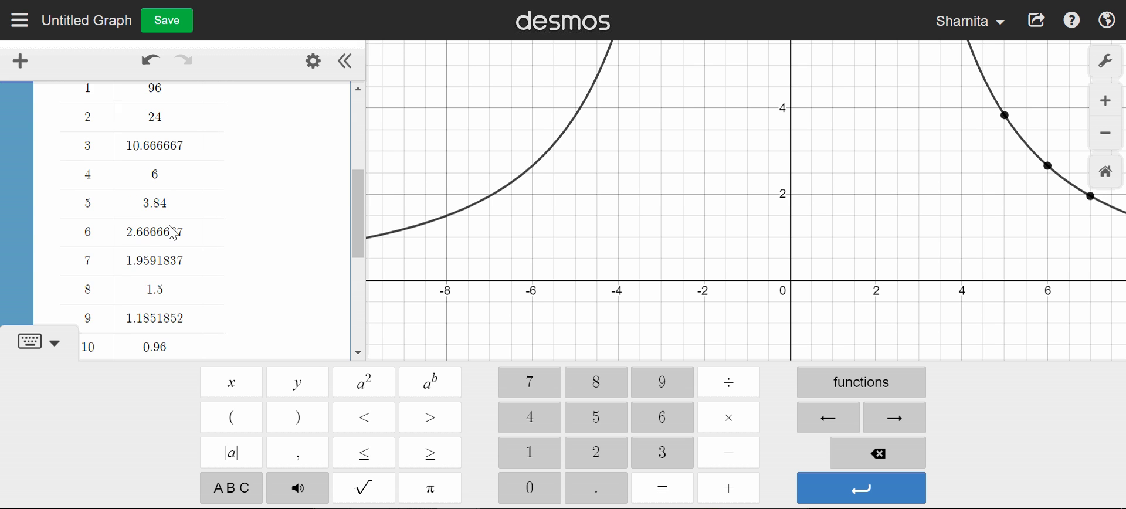
pyautogui.scroll(-3, 170, 232)
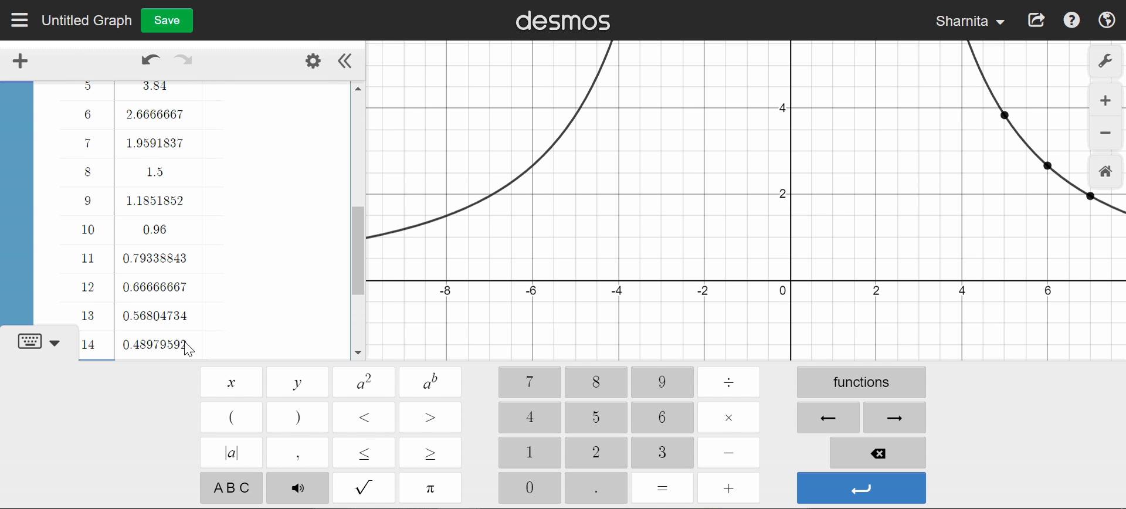
pyautogui.scroll(1, 189, 339)
pyautogui.scroll(3, 188, 339)
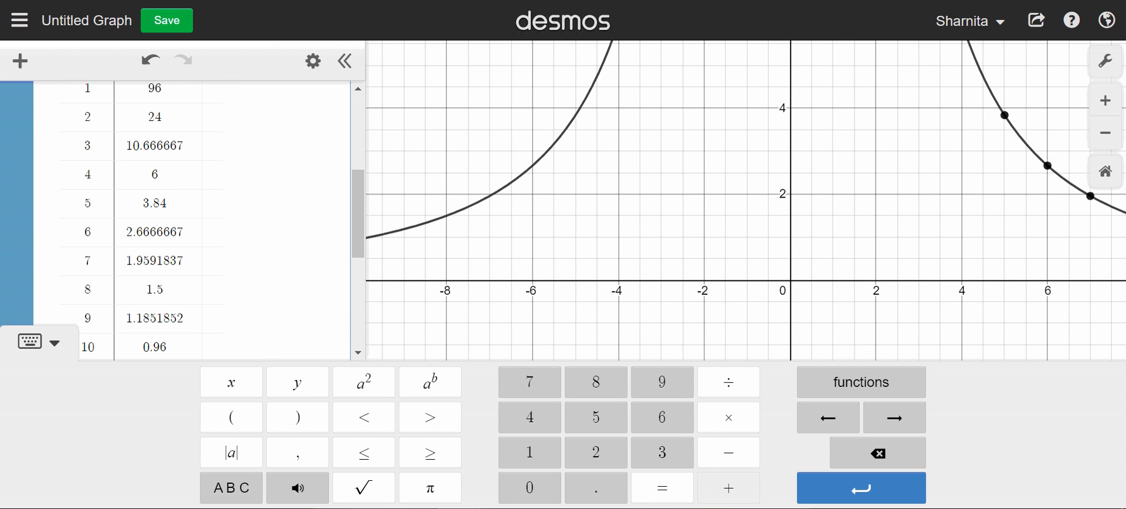
# - Switch to the whiteboard program, handwrite √96 with 4√6 beneath it, and draw boxes around 2√3 and 4√6
pyautogui.click(729, 508)
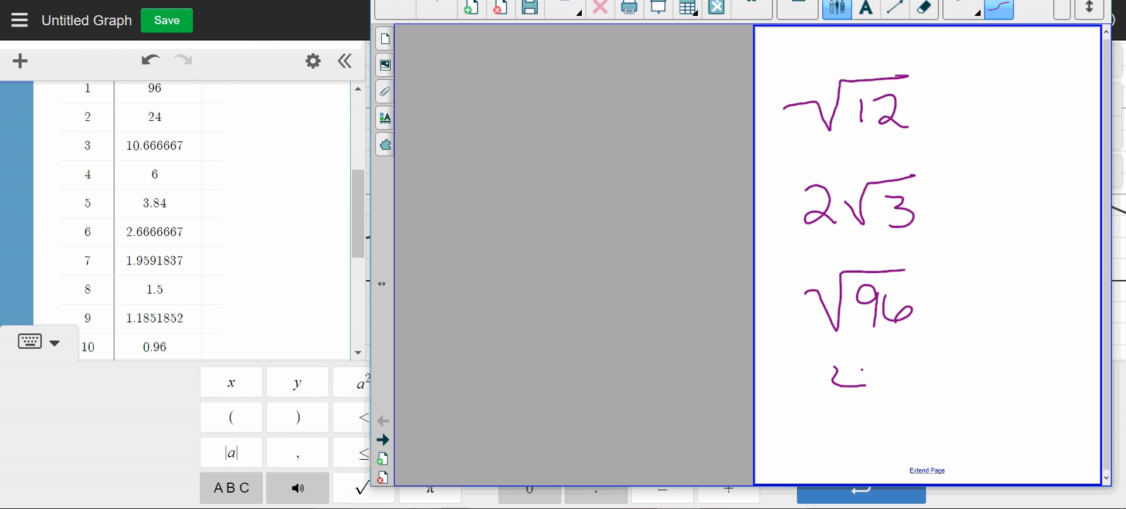
pyautogui.moveTo(862, 369); pyautogui.dragTo(863, 410)
pyautogui.moveTo(879, 385)
pyautogui.mouseDown()
pyautogui.moveTo(889, 404)
pyautogui.moveTo(948, 363)
pyautogui.moveTo(920, 405)
pyautogui.mouseUp()
pyautogui.moveTo(951, 350)
pyautogui.mouseDown()
pyautogui.moveTo(821, 352)
pyautogui.moveTo(909, 421)
pyautogui.moveTo(969, 355)
pyautogui.mouseUp()
pyautogui.moveTo(913, 163)
pyautogui.mouseDown()
pyautogui.moveTo(790, 181)
pyautogui.moveTo(862, 244)
pyautogui.moveTo(940, 172)
pyautogui.moveTo(919, 158)
pyautogui.mouseUp()
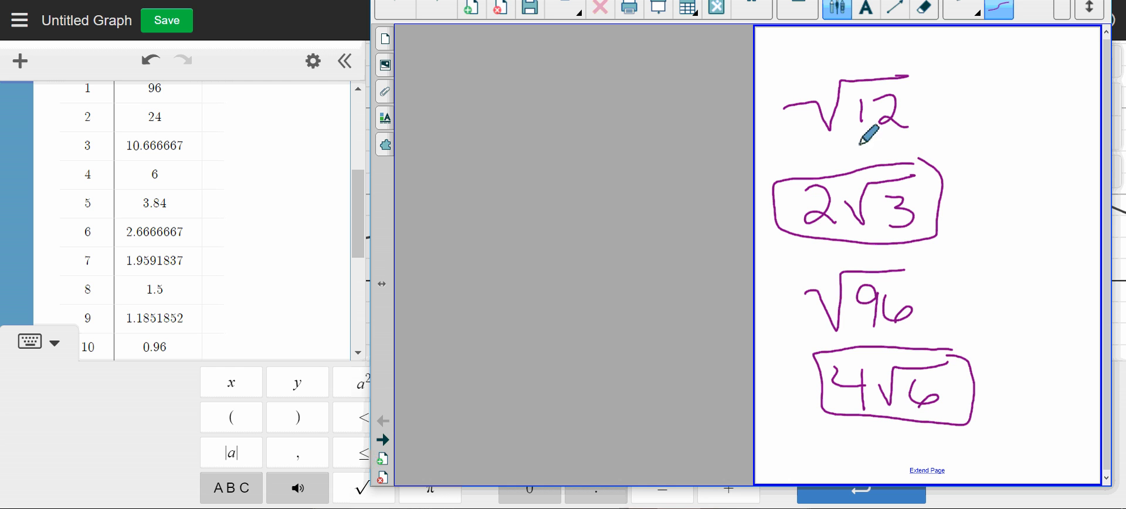